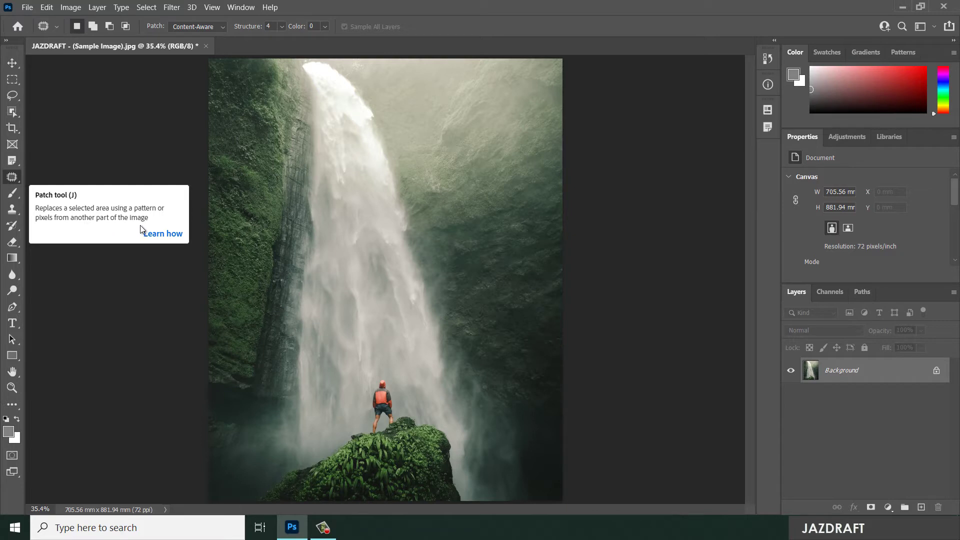
Select the Patch Tool from the healing brush tool group
right_click(13, 180)
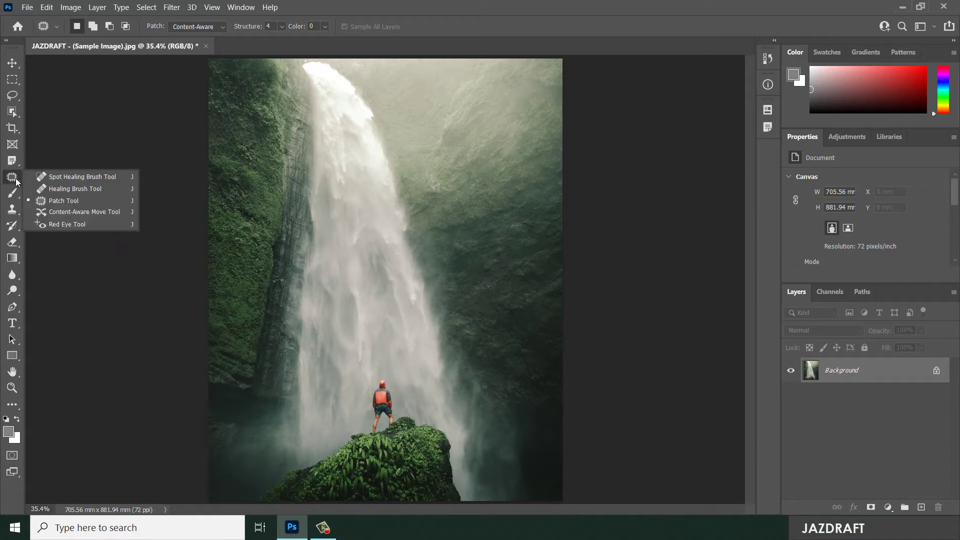
left_click(13, 179)
right_click(11, 179)
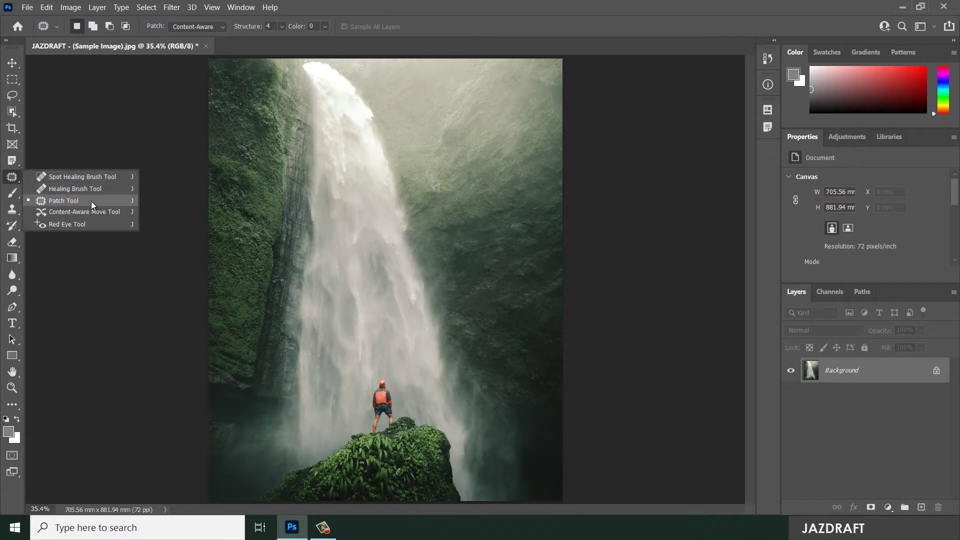
left_click(59, 201)
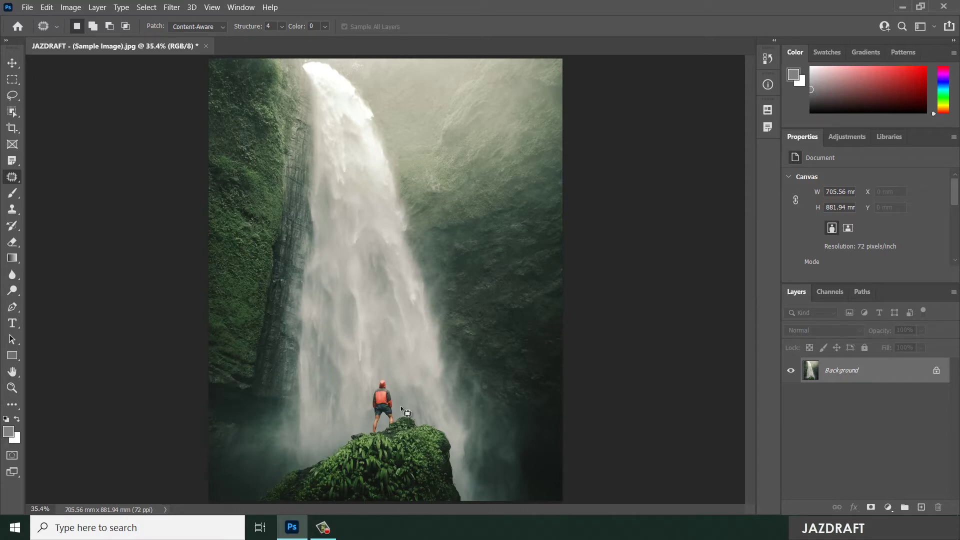
Zoom in, scroll down to the hiker on the rock, and zoom back out to 66.67%
key("ctrl+equal")
key("ctrl+equal")
key("ctrl+equal")
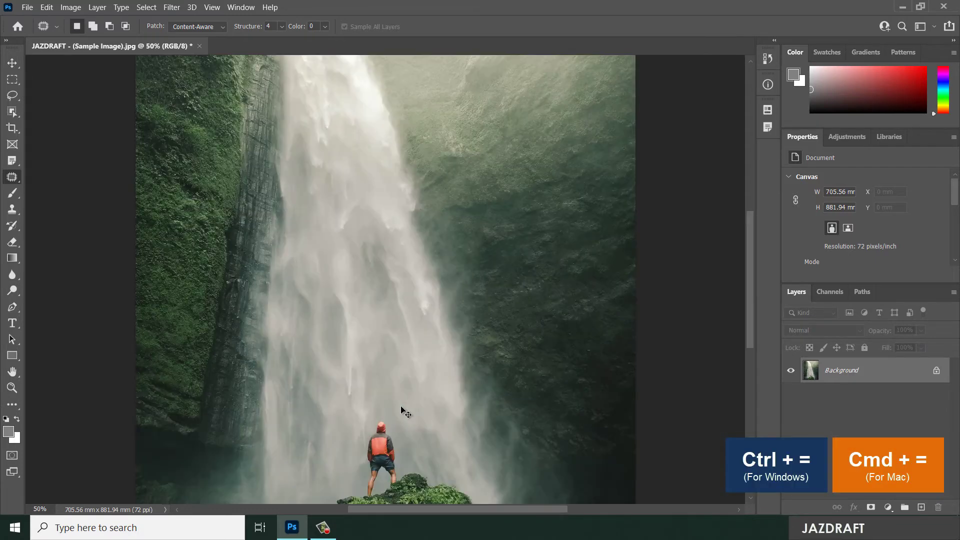
scroll(681, 313, "down", 2)
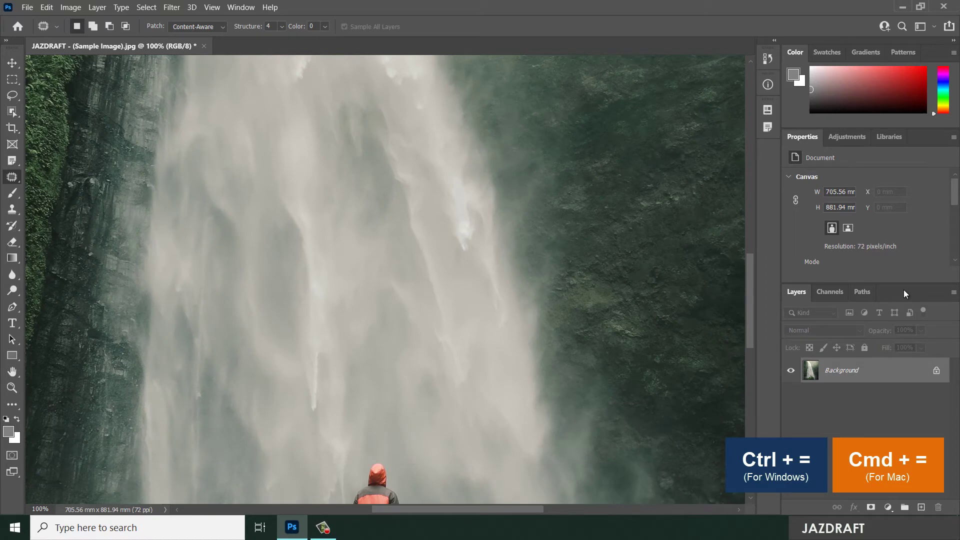
scroll(752, 300, "down", 8)
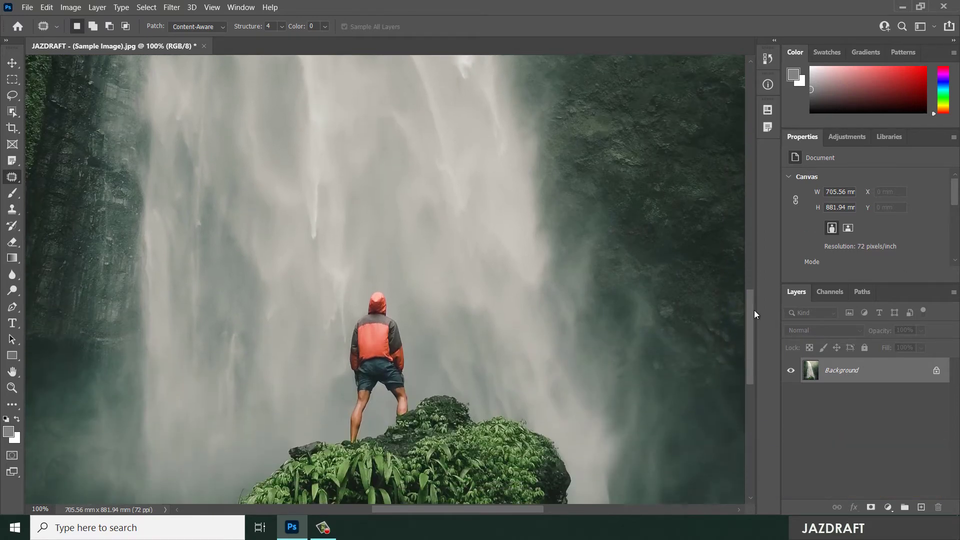
key("ctrl+minus")
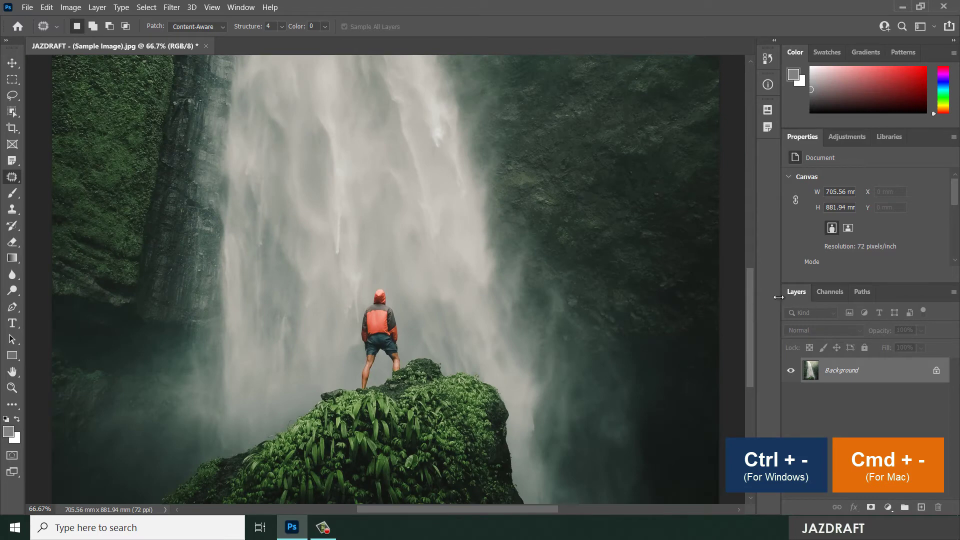
left_click_drag(747, 289, 747, 286)
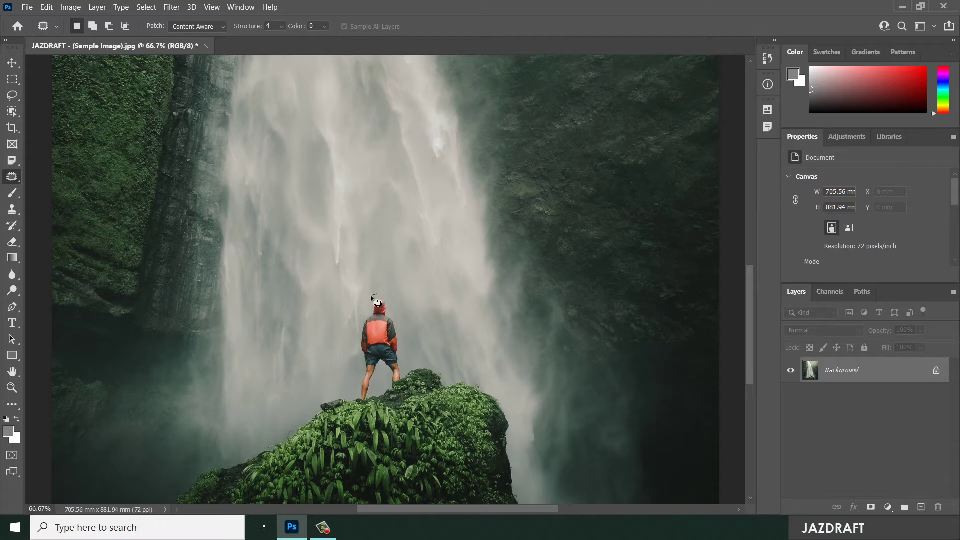
Draw a closed freehand patch outline around the hiker on the mossy rock
left_click_drag(370, 308, 363, 320)
mouse_move(357, 384)
left_mouse_down()
mouse_move(362, 400)
mouse_move(403, 374)
left_mouse_up()
left_click_drag(381, 302, 380, 300)
left_click(223, 30)
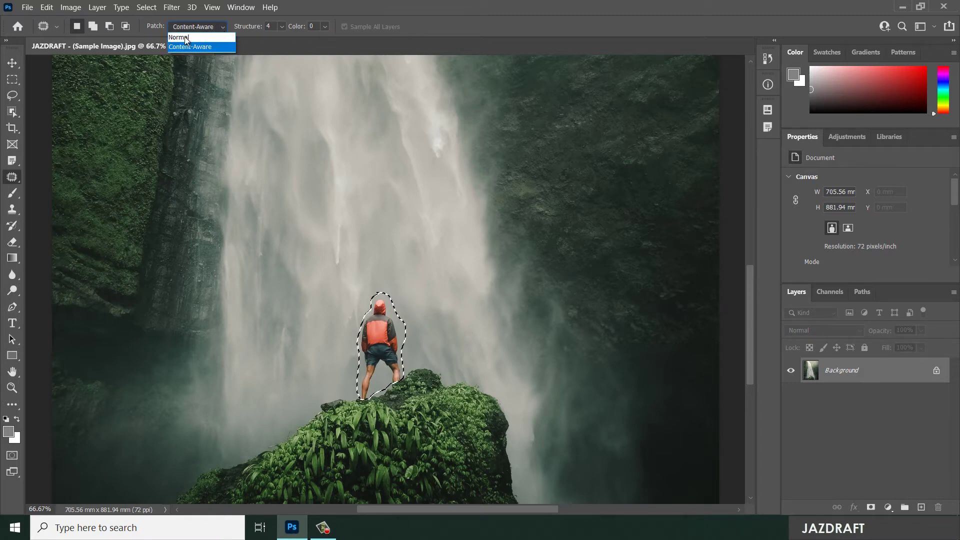
In Normal patch mode, cover the hiker with waterfall mist from above, then deselect
left_click(182, 38)
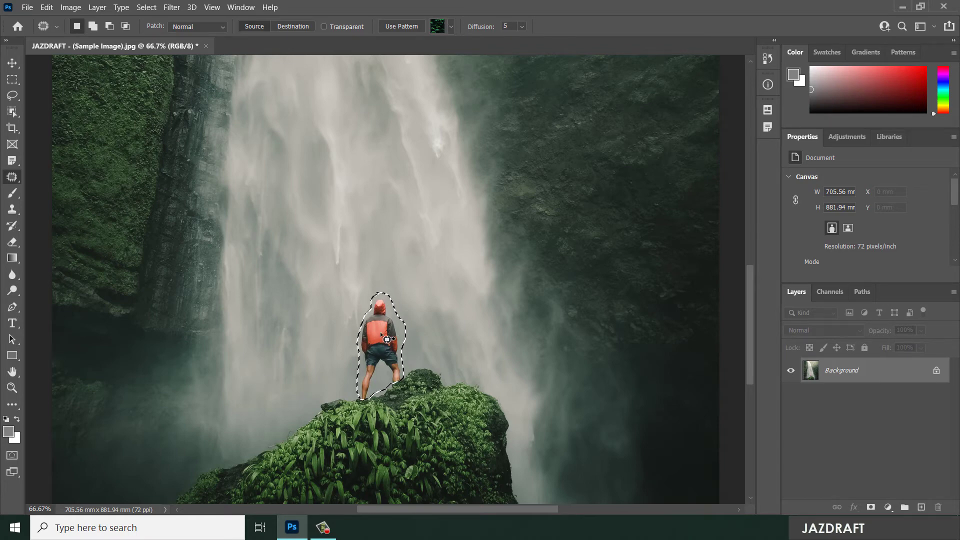
left_click_drag(380, 340, 376, 198)
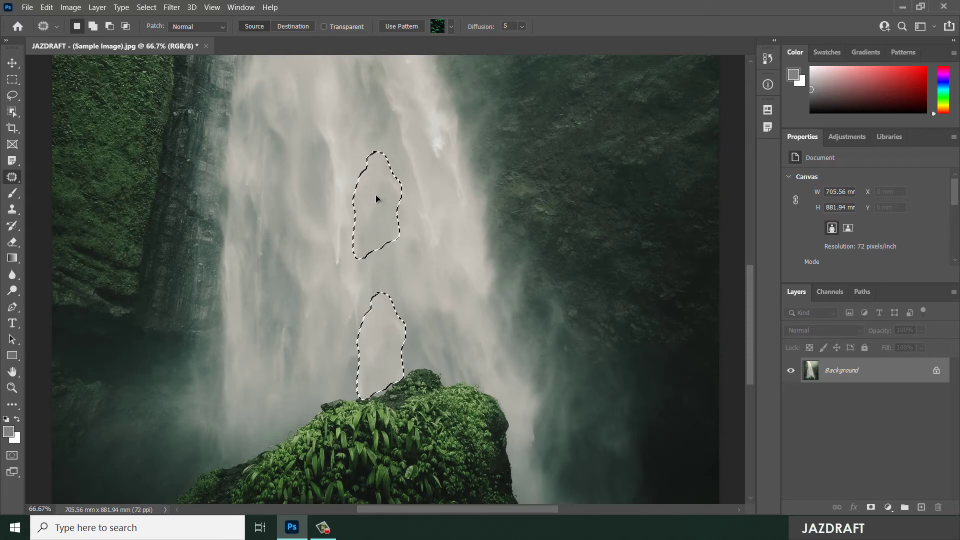
left_click_drag(376, 196, 375, 202)
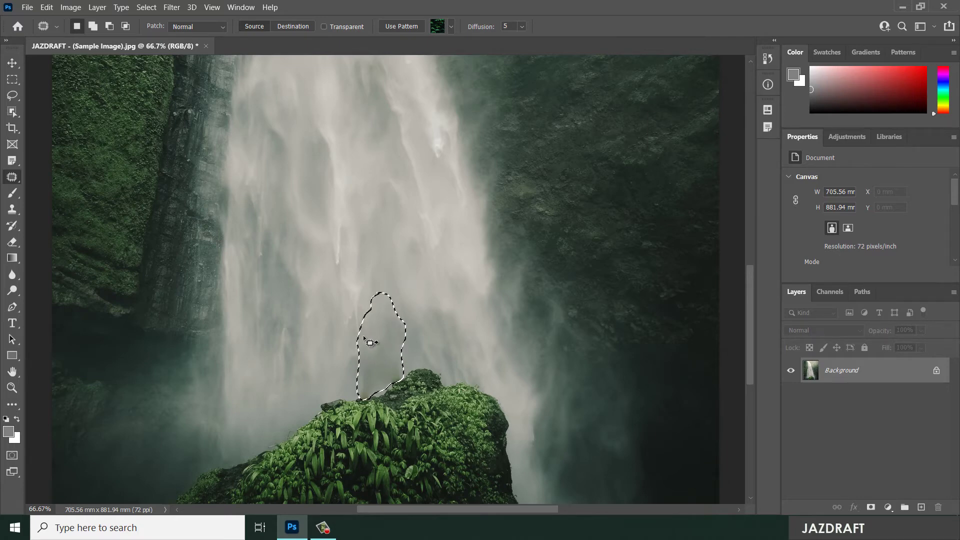
left_click(144, 8)
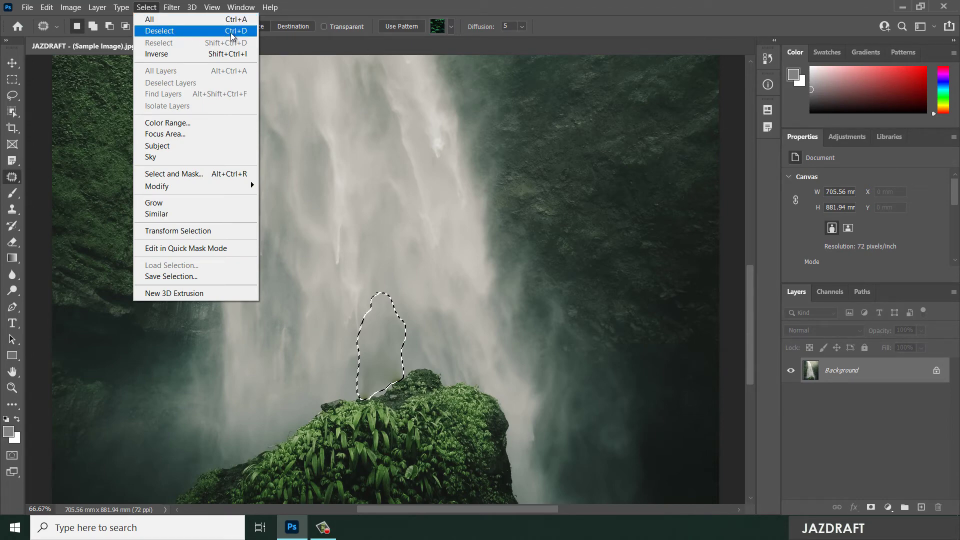
left_click(172, 31)
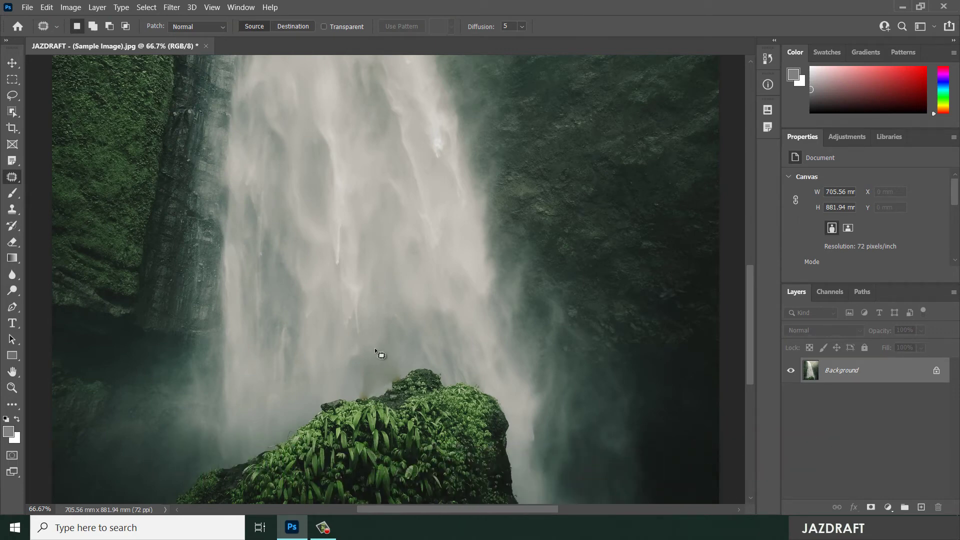
Patch a small spot on the rock top with nearby rock texture and deselect
mouse_move(377, 347)
left_mouse_down()
mouse_move(357, 369)
mouse_move(362, 391)
mouse_move(378, 391)
mouse_move(396, 372)
mouse_move(381, 345)
mouse_move(406, 283)
mouse_move(373, 282)
left_mouse_up()
key("ctrl+d")
mouse_move(385, 374)
left_mouse_down()
mouse_move(406, 382)
mouse_move(399, 361)
mouse_move(330, 389)
mouse_move(361, 402)
mouse_move(371, 394)
mouse_move(333, 400)
left_mouse_up()
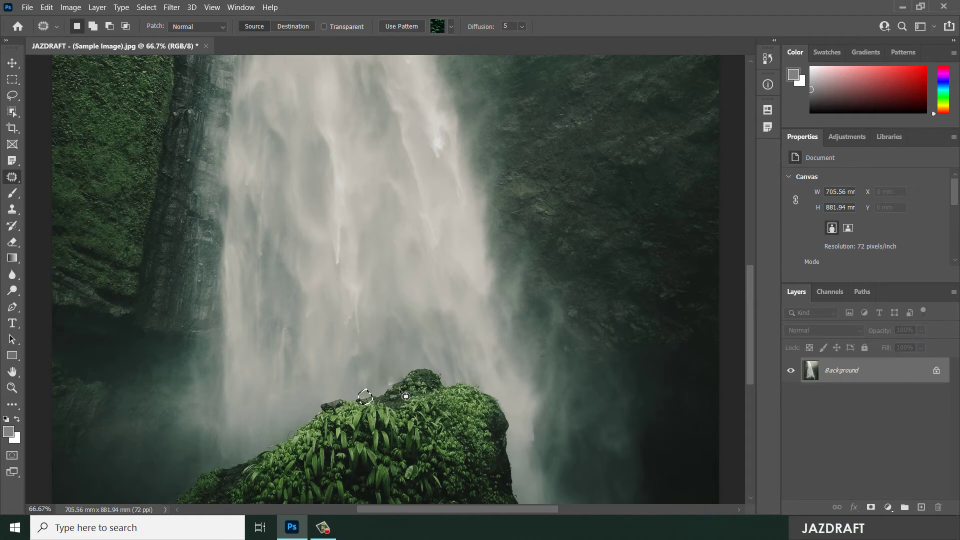
mouse_move(400, 375)
left_mouse_down()
mouse_move(393, 385)
mouse_move(419, 375)
left_mouse_up()
key("ctrl+d")
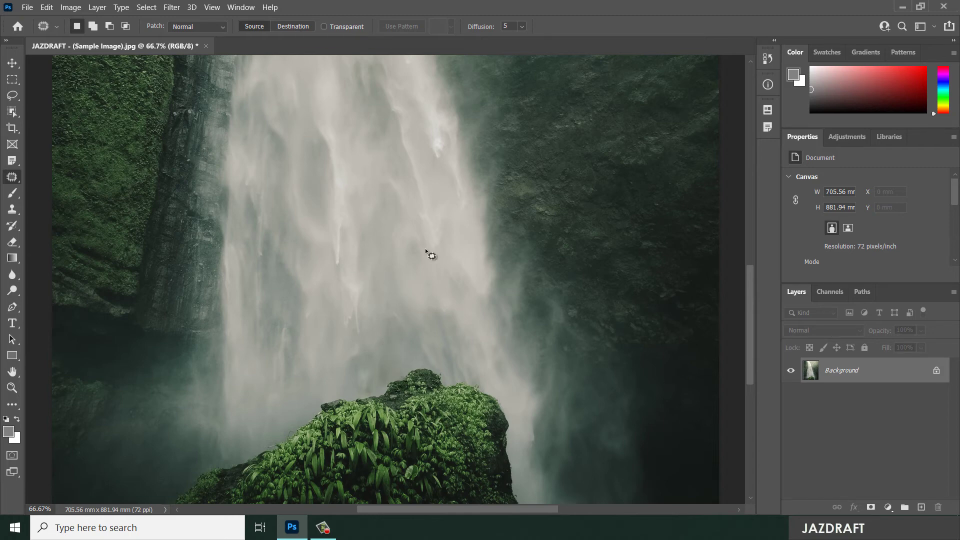
In Destination mode, restore the hiker and copy him to the rock's lower left
left_click(294, 26)
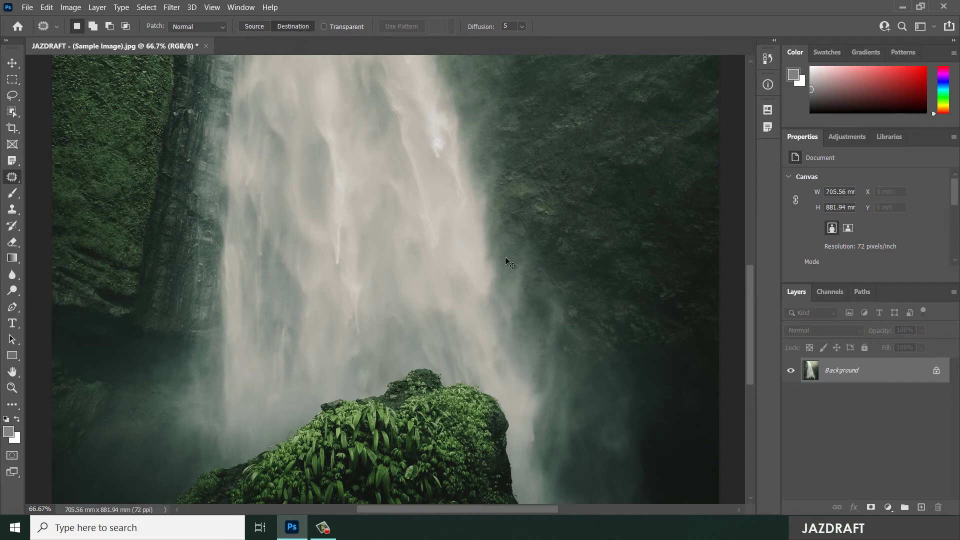
key("ctrl+z")
key("ctrl+z")
key("ctrl+z")
key("ctrl+z")
key("ctrl+z")
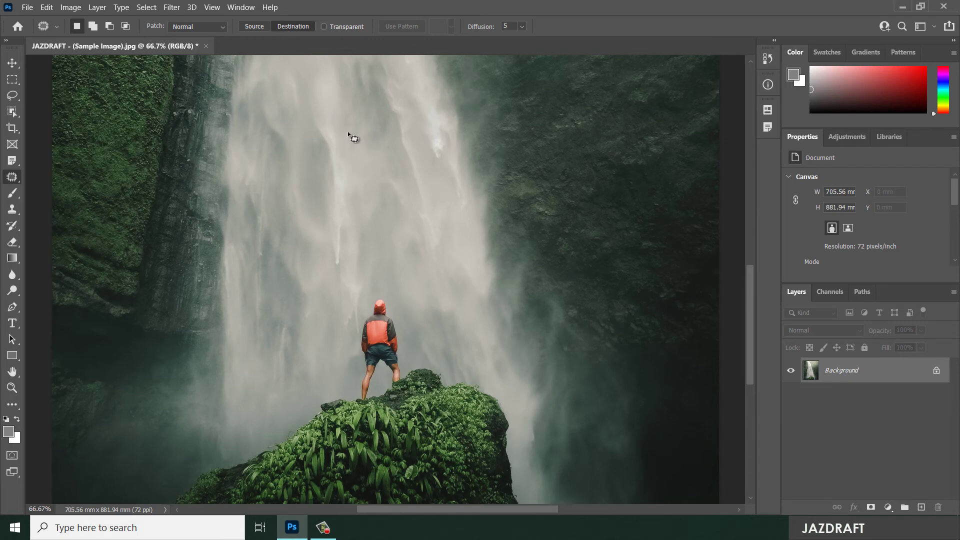
mouse_move(373, 295)
left_mouse_down()
mouse_move(357, 397)
mouse_move(364, 402)
mouse_move(395, 381)
left_mouse_up()
left_click_drag(377, 293, 375, 294)
left_click_drag(387, 342, 245, 403)
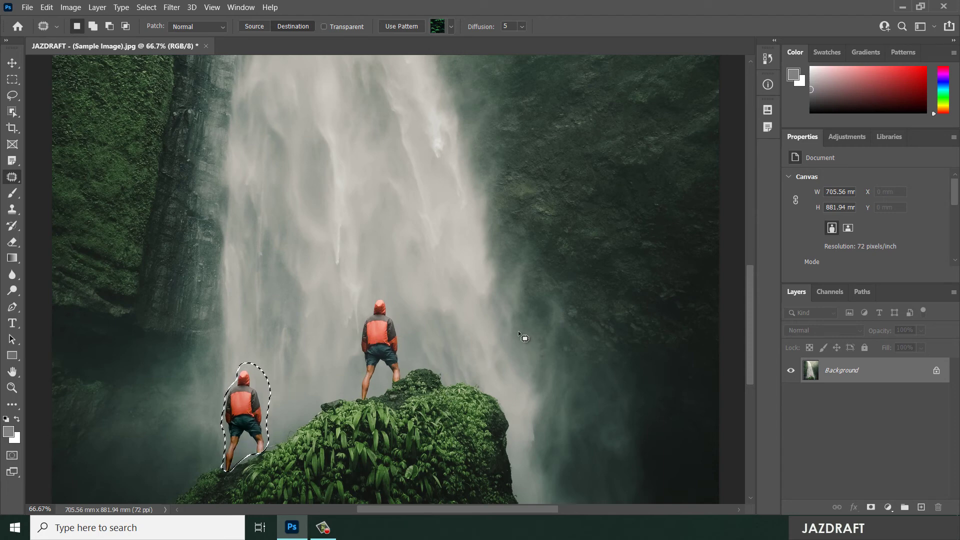
key("ctrl+d")
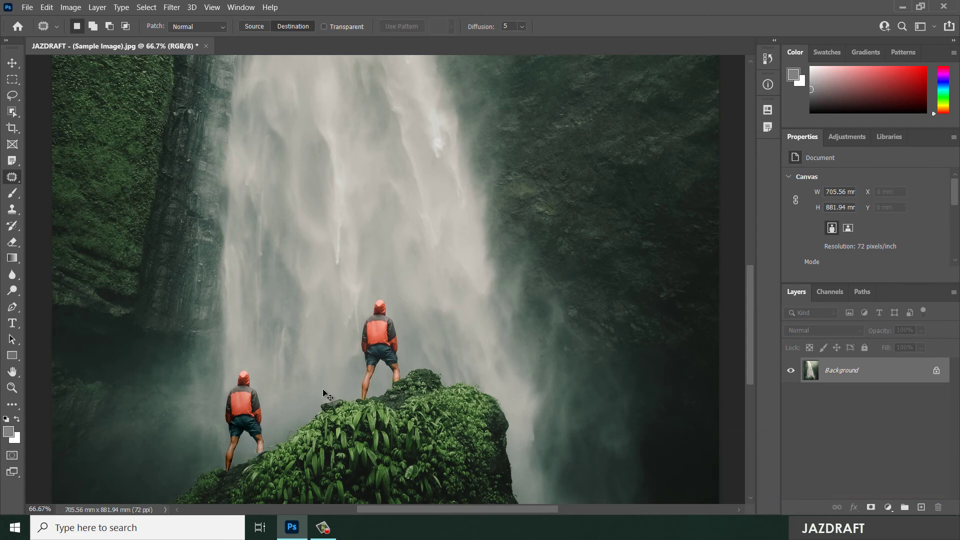
key("ctrl+z")
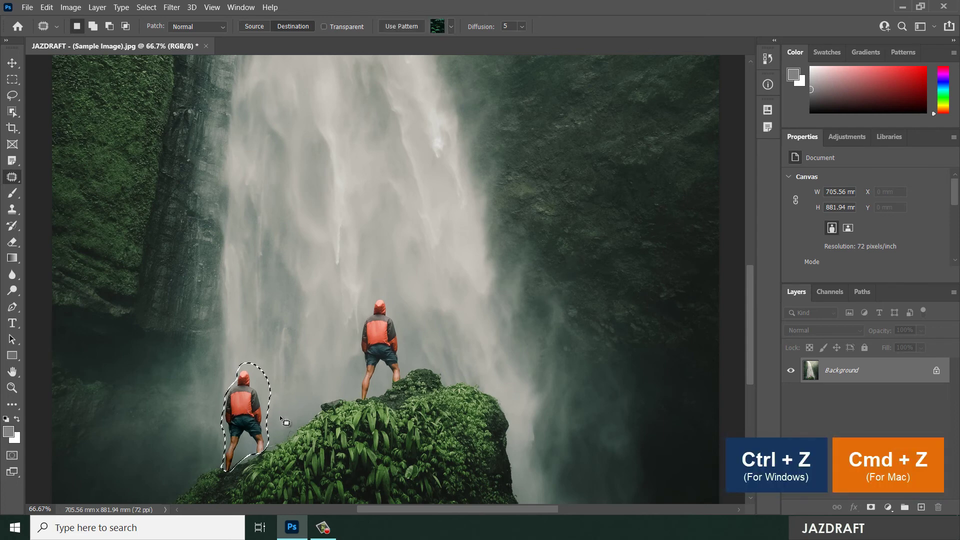
Move the hiker copy up-right to place a third hiker between the other two
left_click_drag(247, 413, 288, 389)
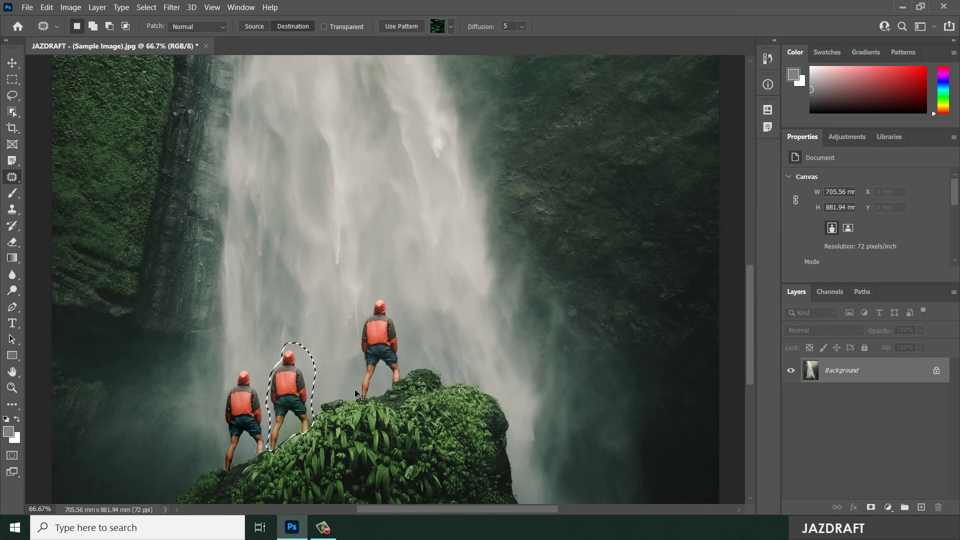
key("ctrl+d")
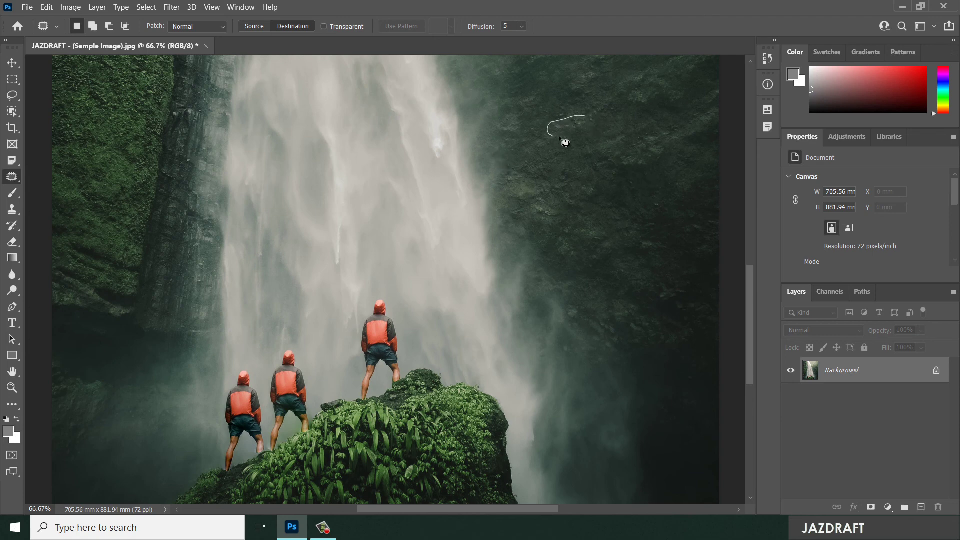
In Source mode, patch several upper-right rock wall spots with nearby rock texture
left_click_drag(602, 129, 548, 84)
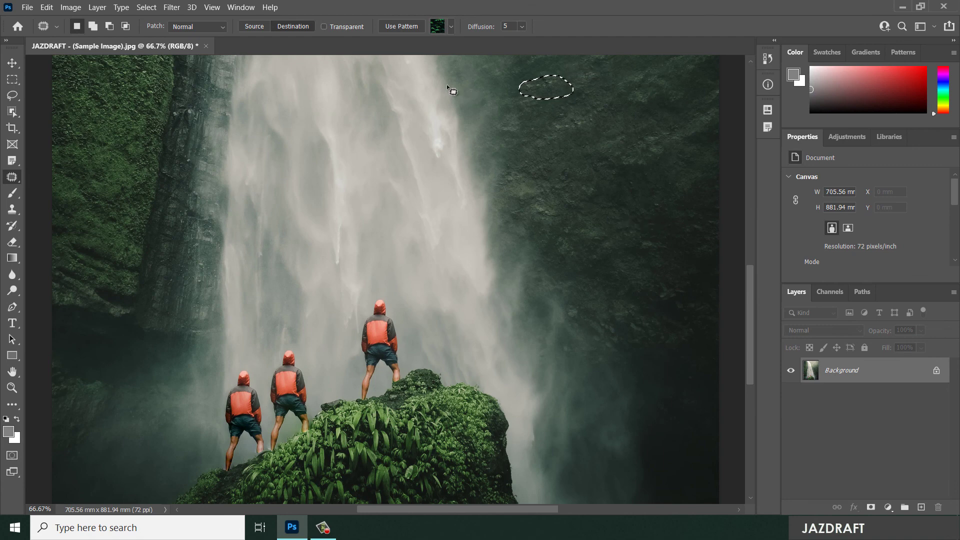
left_click(256, 25)
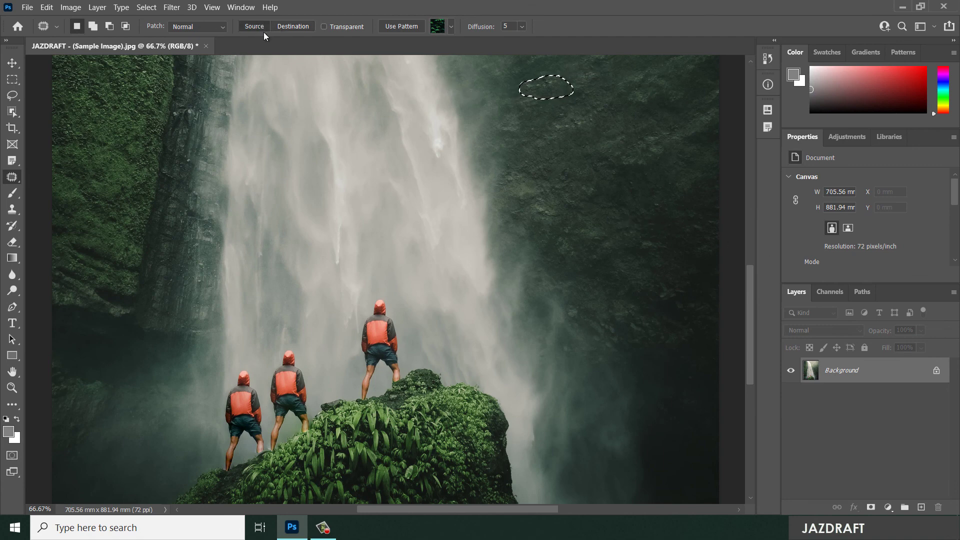
key("ctrl+d")
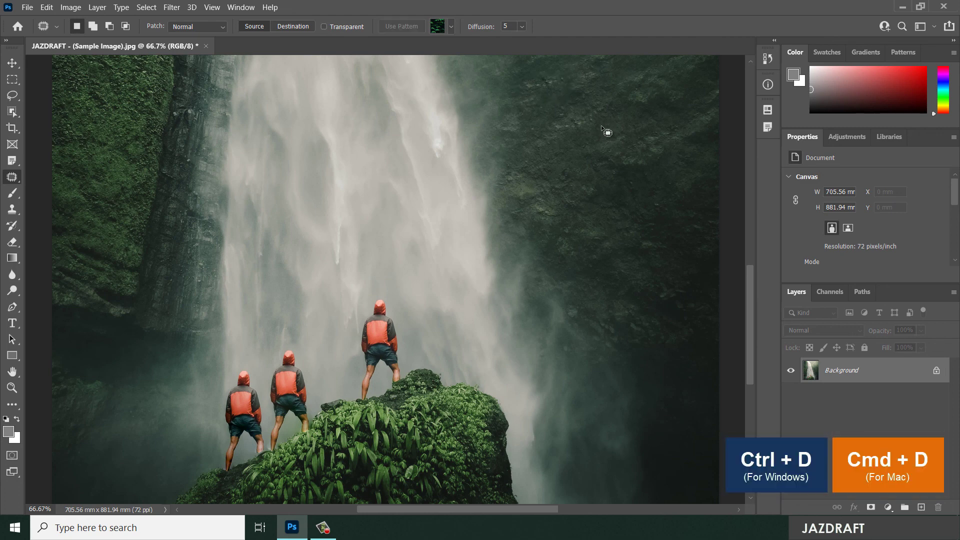
left_click_drag(583, 118, 591, 139)
left_click_drag(545, 76, 597, 102)
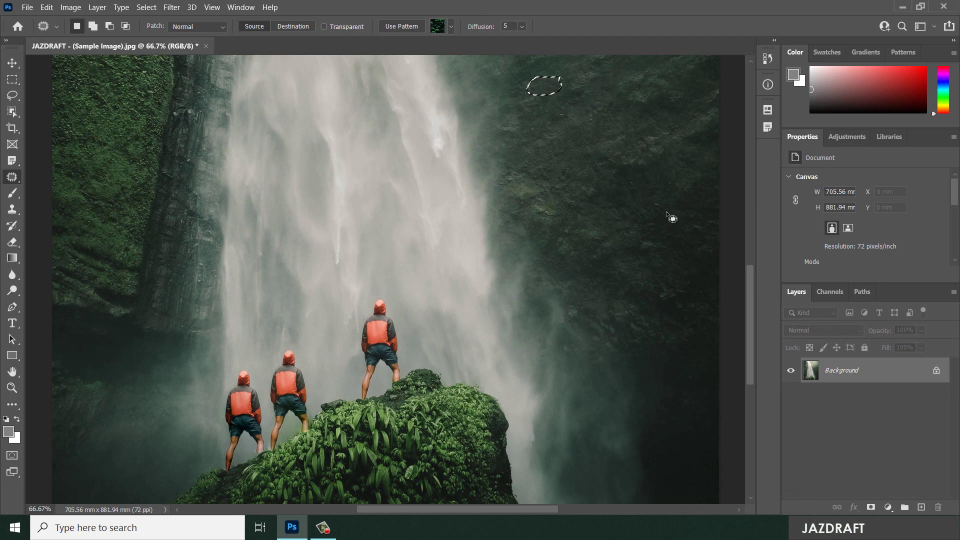
left_click_drag(658, 134, 635, 139)
mouse_move(669, 166)
left_mouse_down()
mouse_move(664, 140)
mouse_move(578, 121)
left_mouse_up()
key("ctrl+d")
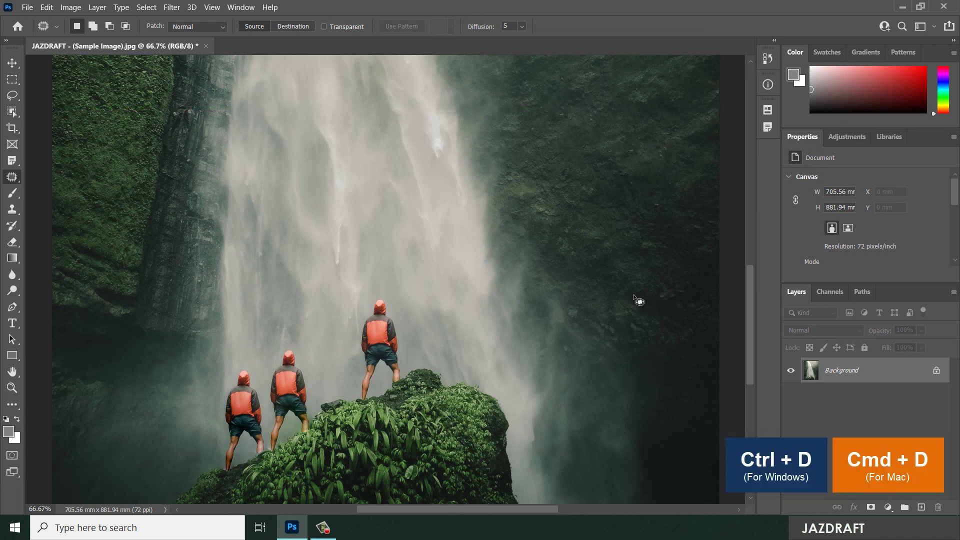